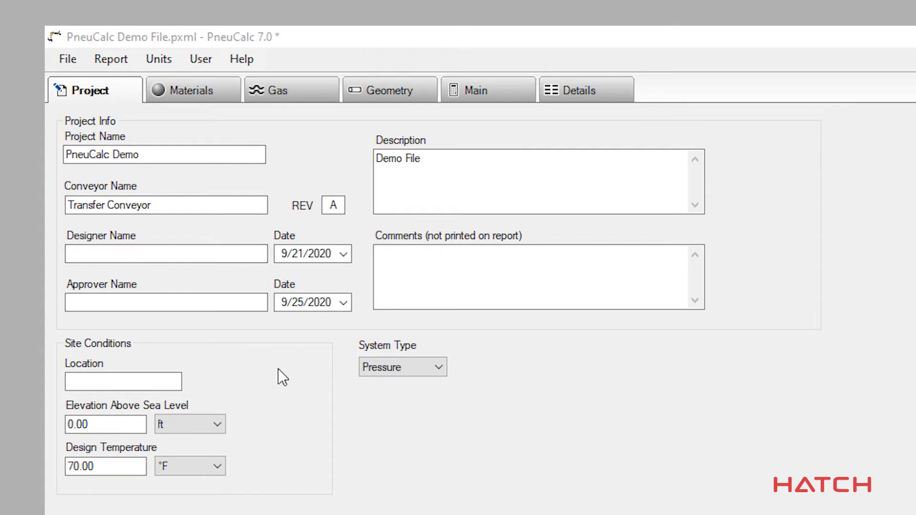
Add the comment 'Need to confirm elevation' and change the revision to B.
click(439, 263)
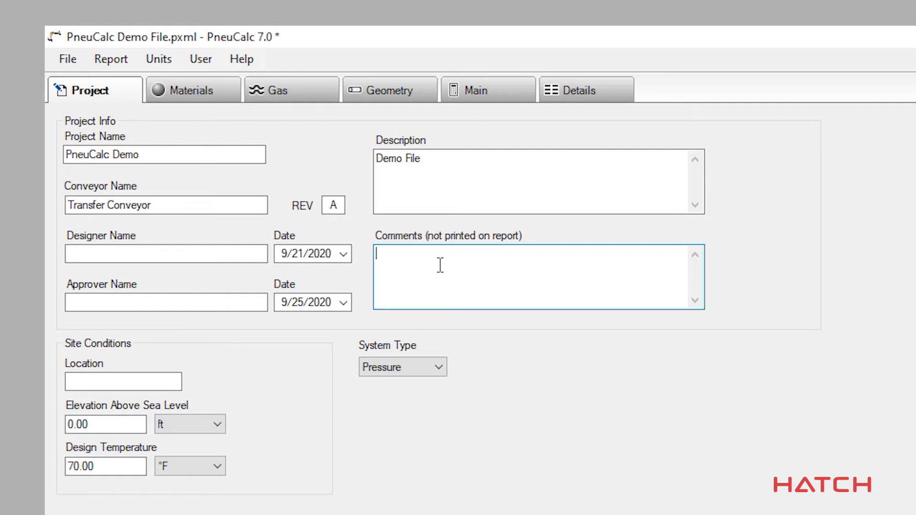
text(Need to confirm elevation)
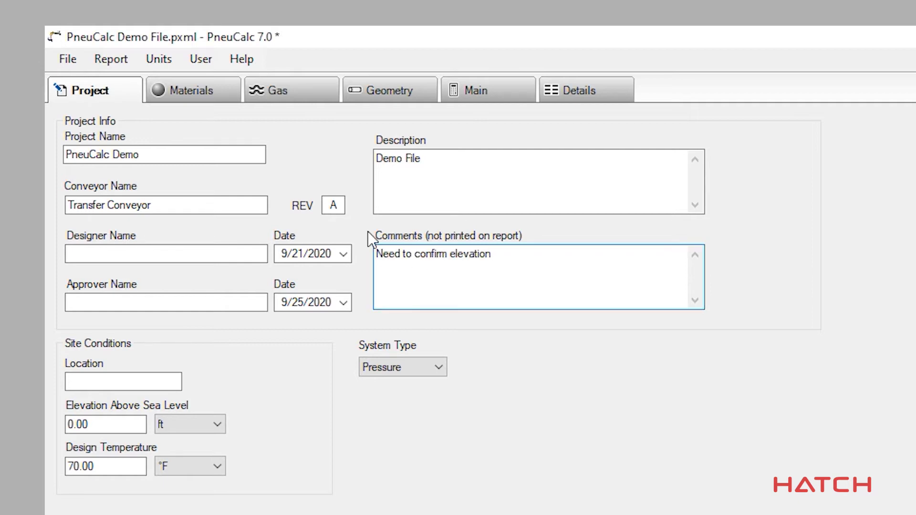
double_click(328, 207)
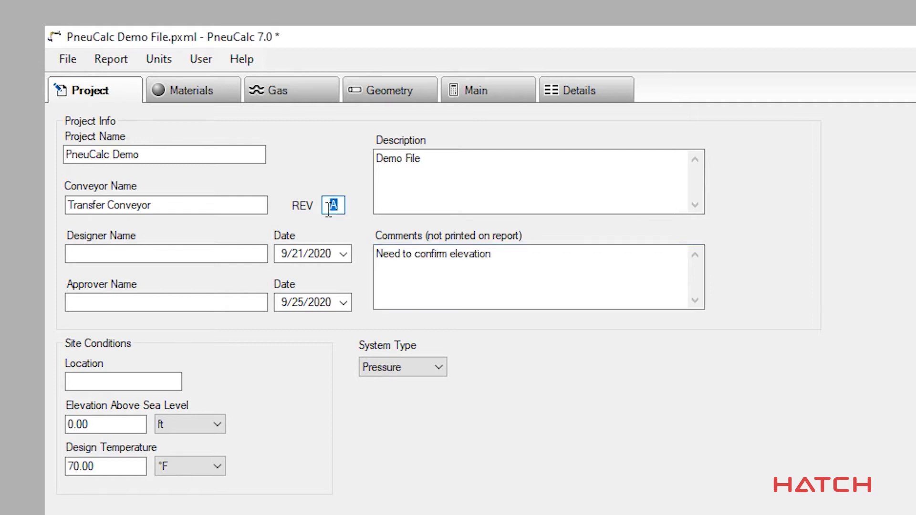
text(B)
Enter the designer's name and set the design date to 9/25/2020.
click(246, 253)
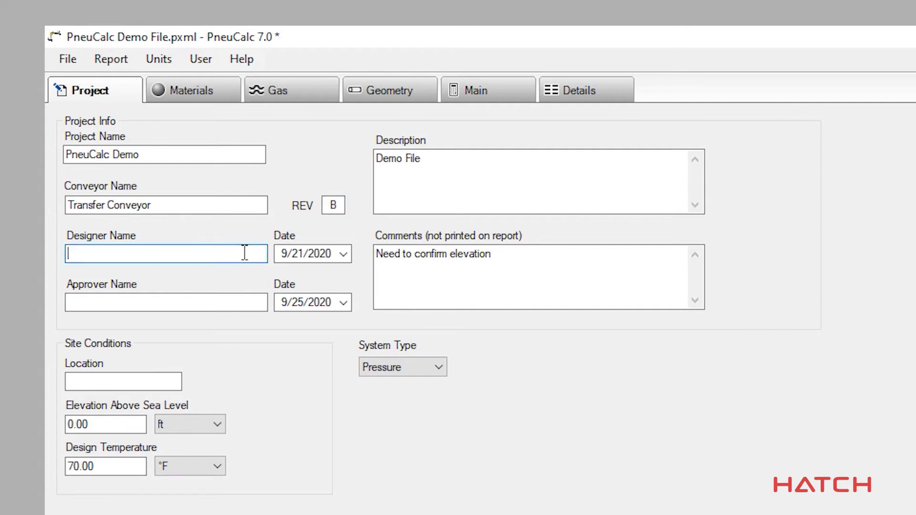
text(C. B.)
click(344, 256)
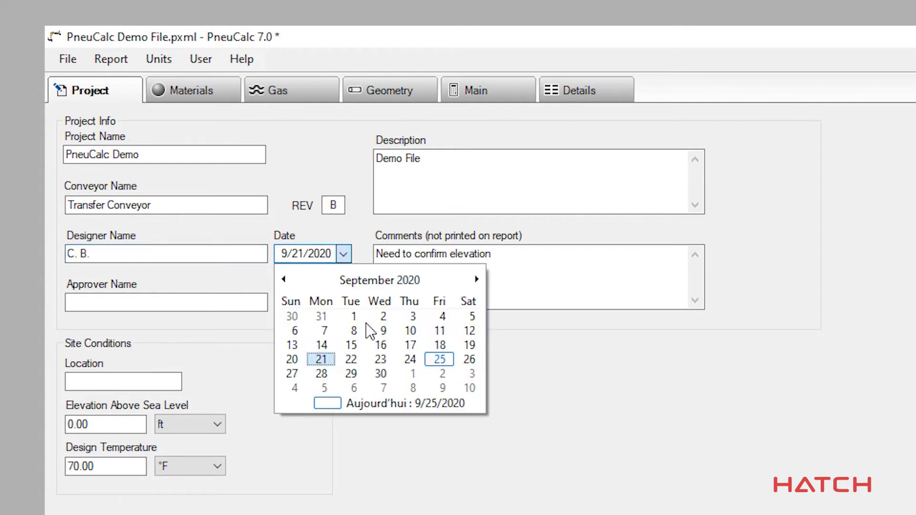
click(439, 359)
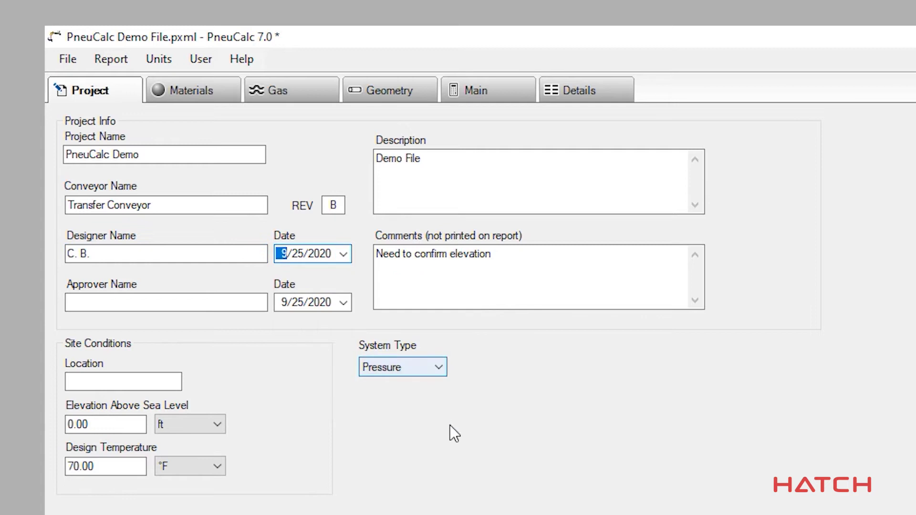
click(524, 270)
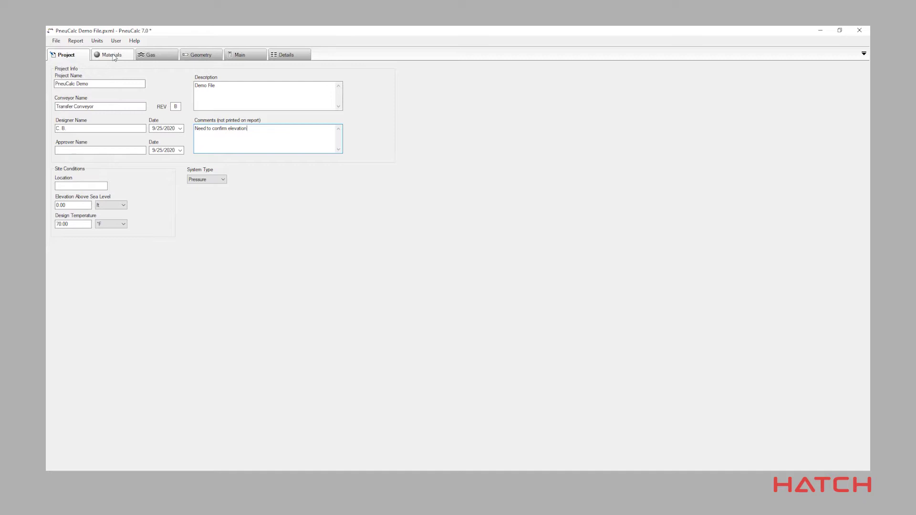
Add a new material to the Materials database and name it Abrasive Powder.
click(195, 93)
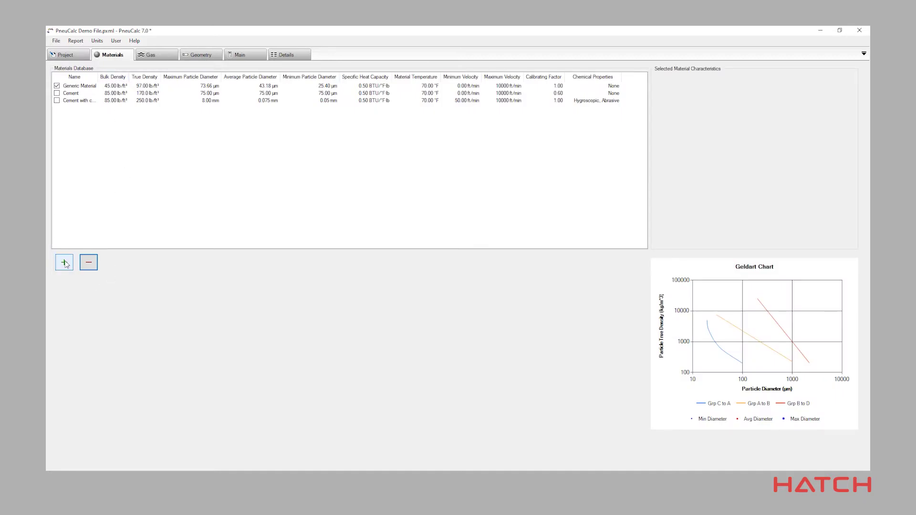
click(65, 262)
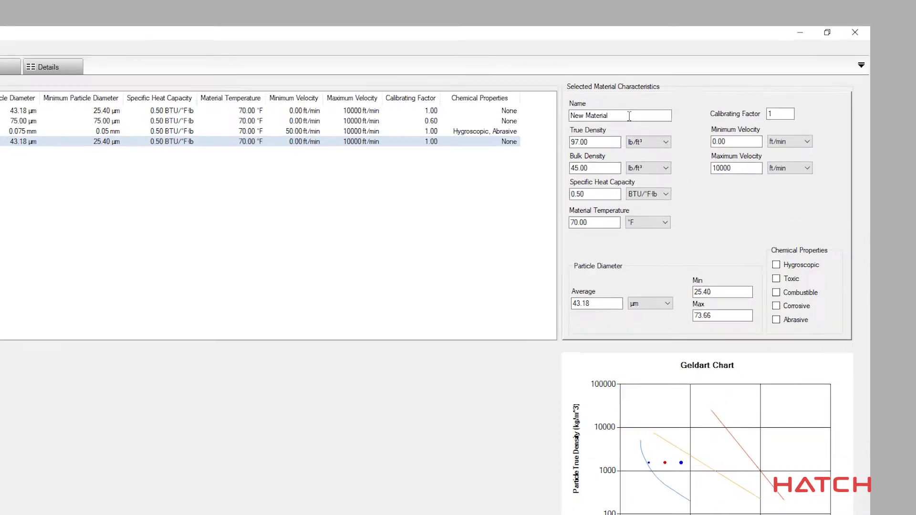
drag(684, 90, 657, 90)
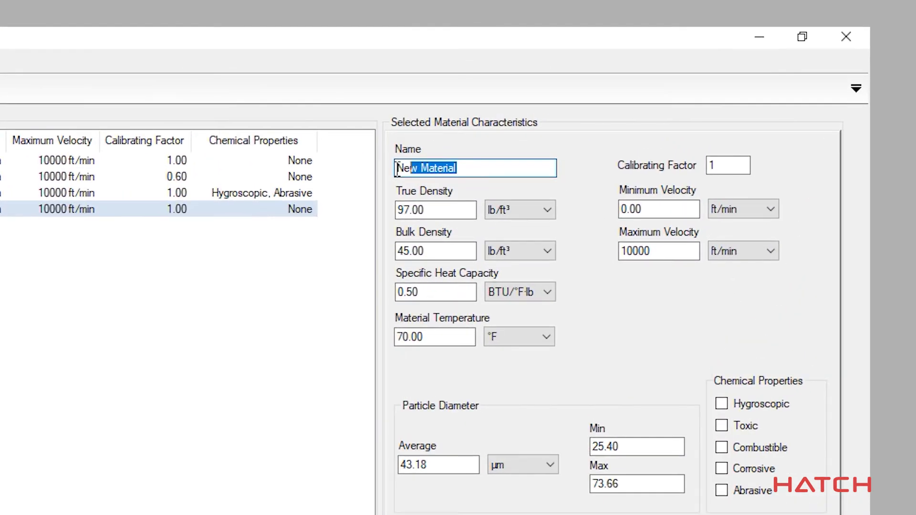
drag(397, 170, 370, 177)
text(Abrasive )
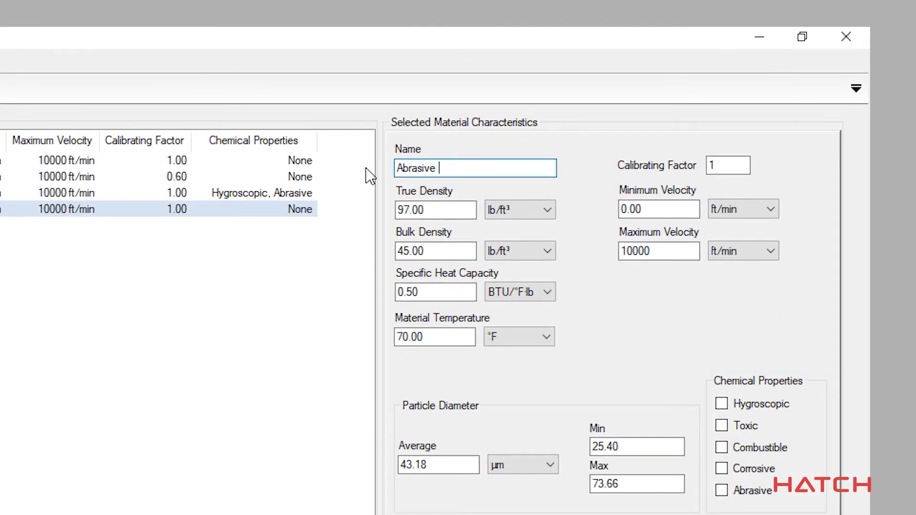
text(Powder)
click(1, 377)
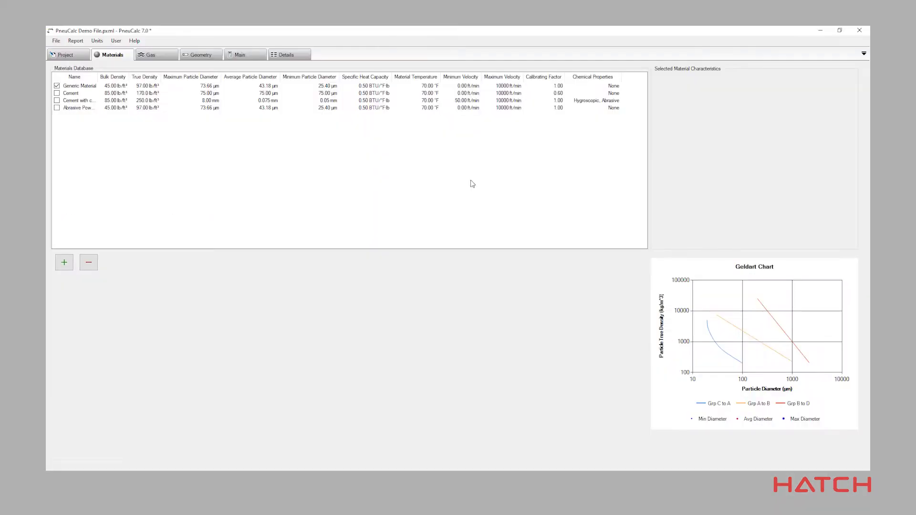
Select Abrasive Powder, glance at the File menu, and select its maximum particle diameter.
click(129, 109)
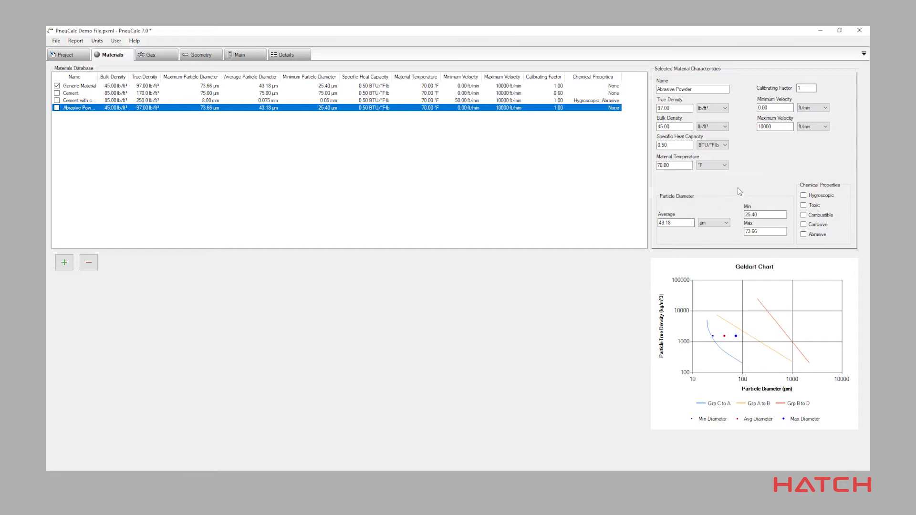
click(56, 41)
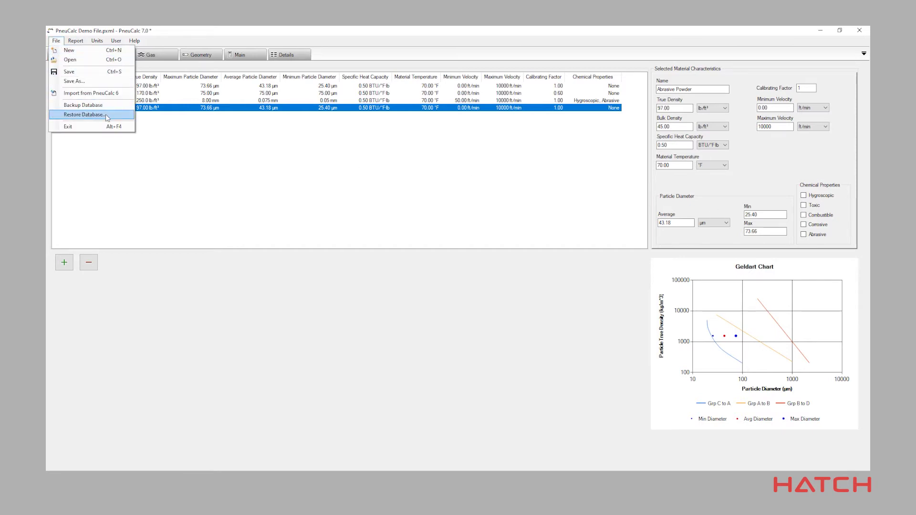
click(810, 158)
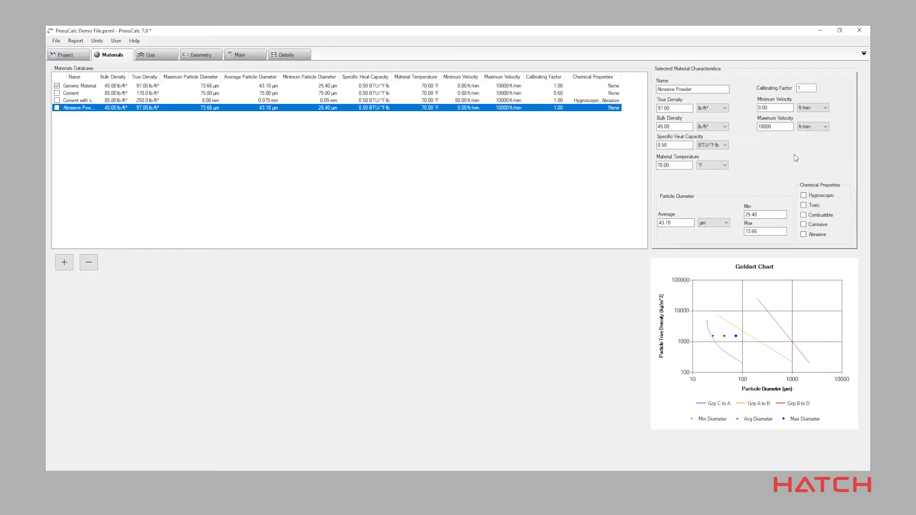
click(763, 231)
Enter 100 µm as Abrasive Powder's maximum particle diameter and tick Hygroscopic and Abrasive.
text(100)
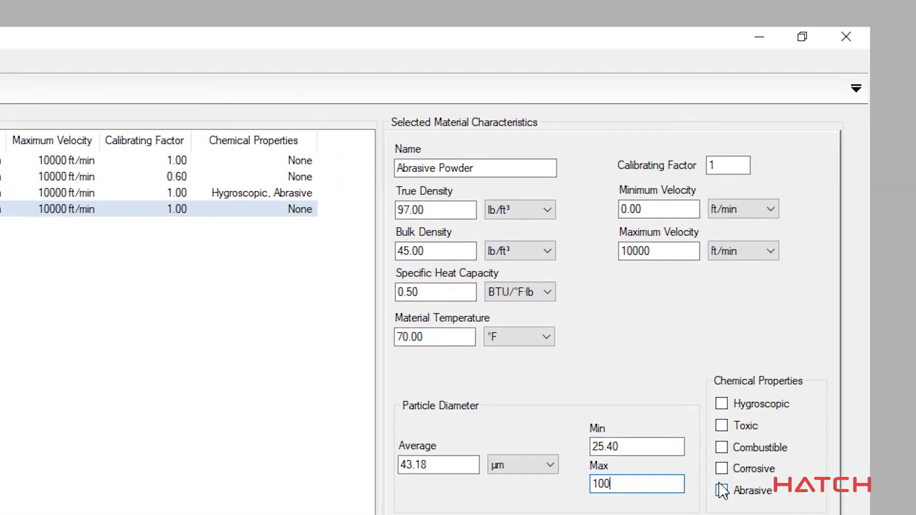
click(722, 404)
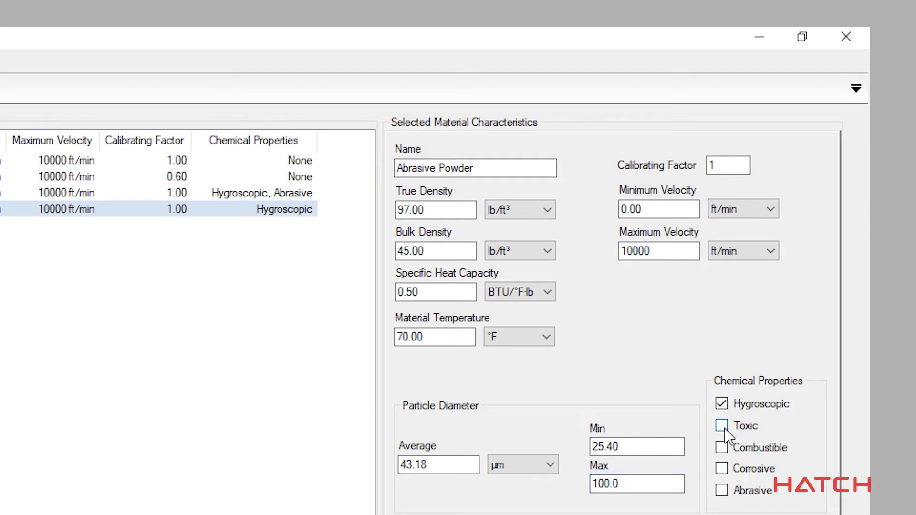
click(722, 492)
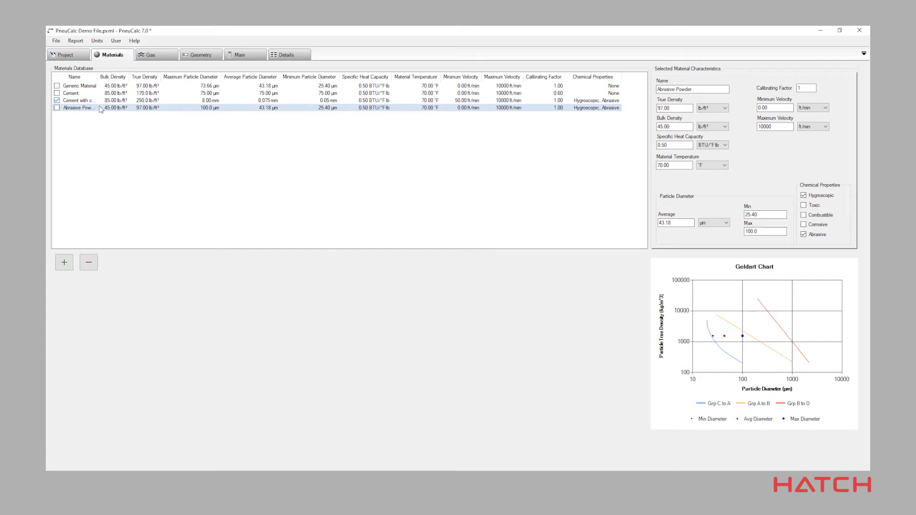
click(157, 55)
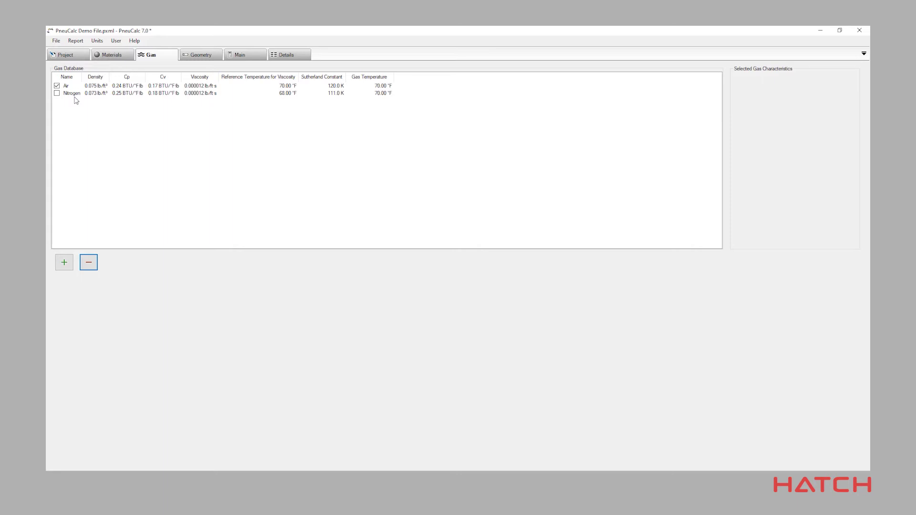
Add a new gas named Hot Air to the Gas database.
click(64, 263)
drag(782, 88, 699, 90)
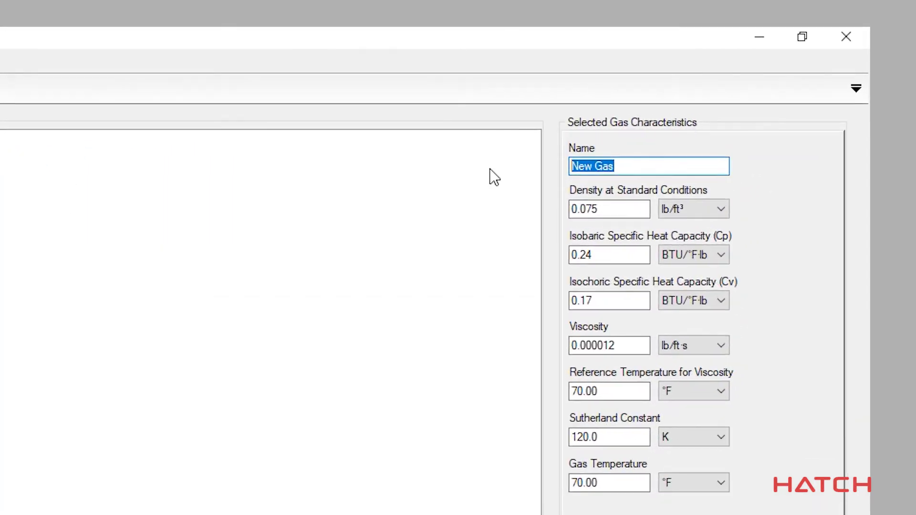
text(Hot )
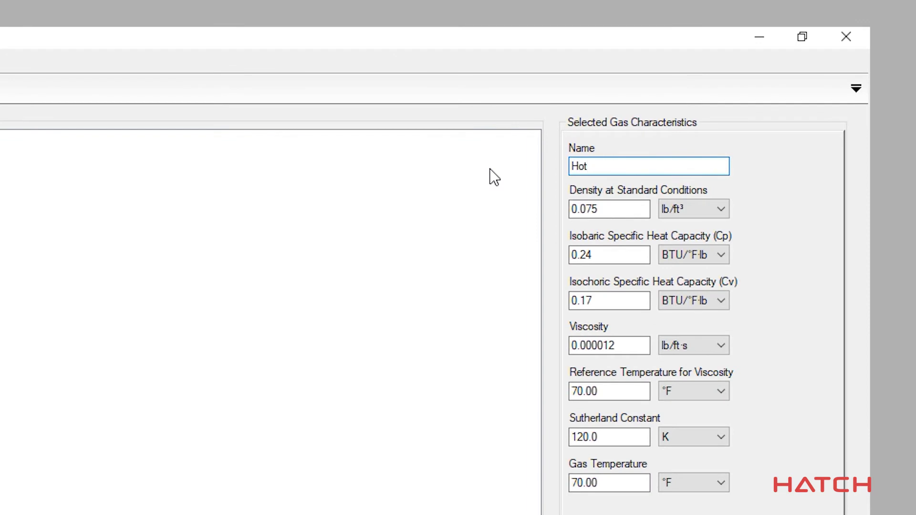
text(Air)
click(473, 170)
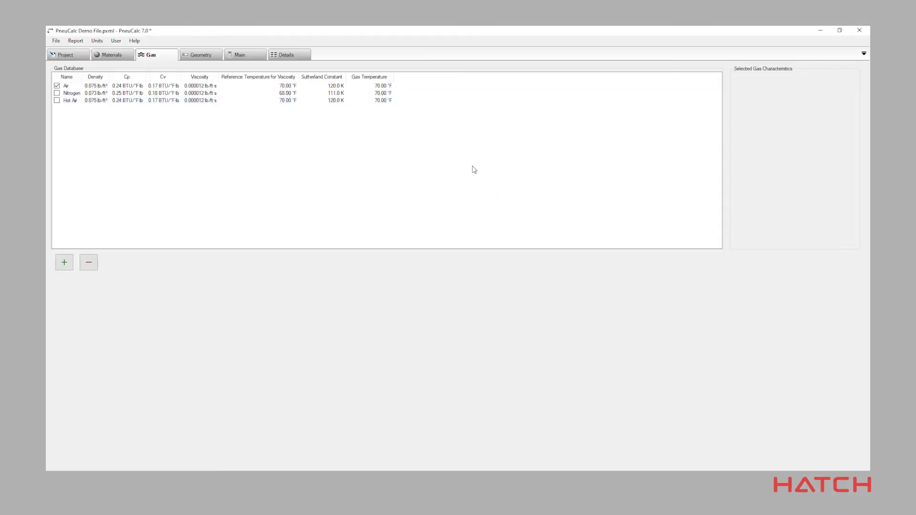
Review the Nitrogen and Air gas properties, then bring up the conveyor geometry page.
click(71, 93)
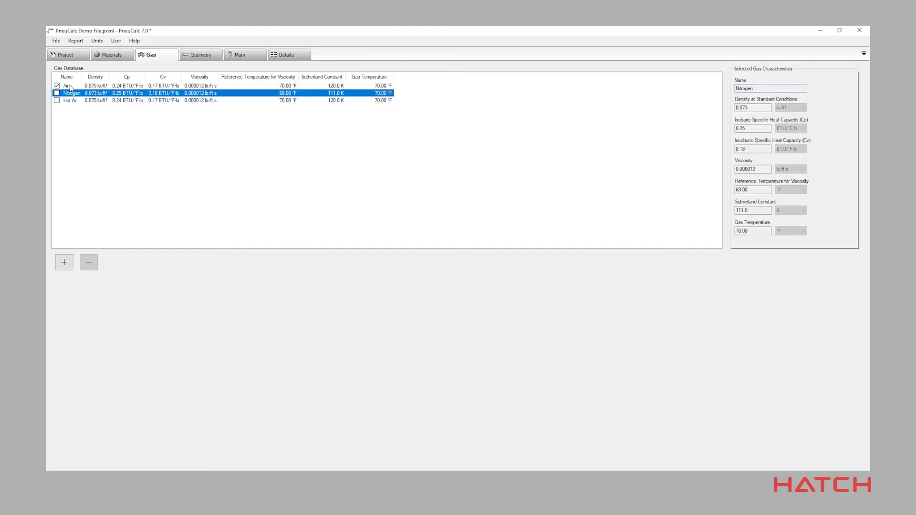
click(70, 87)
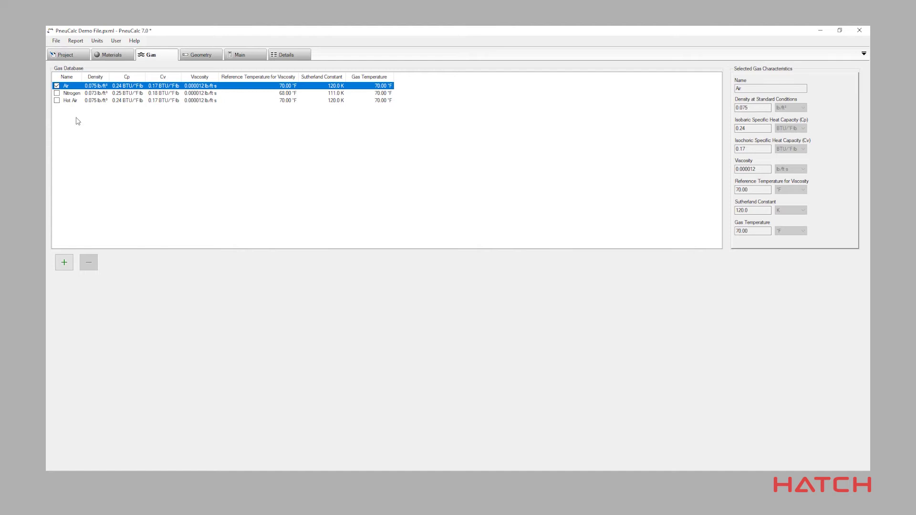
click(201, 55)
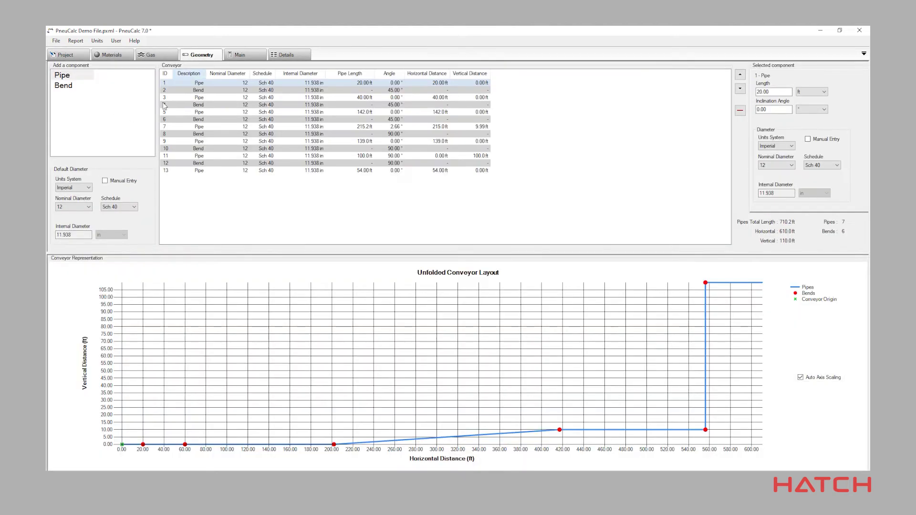
Append a 90° bend and a pipe, keeping the default diameter at Imperial 12-in Sch 40.
drag(67, 86, 190, 201)
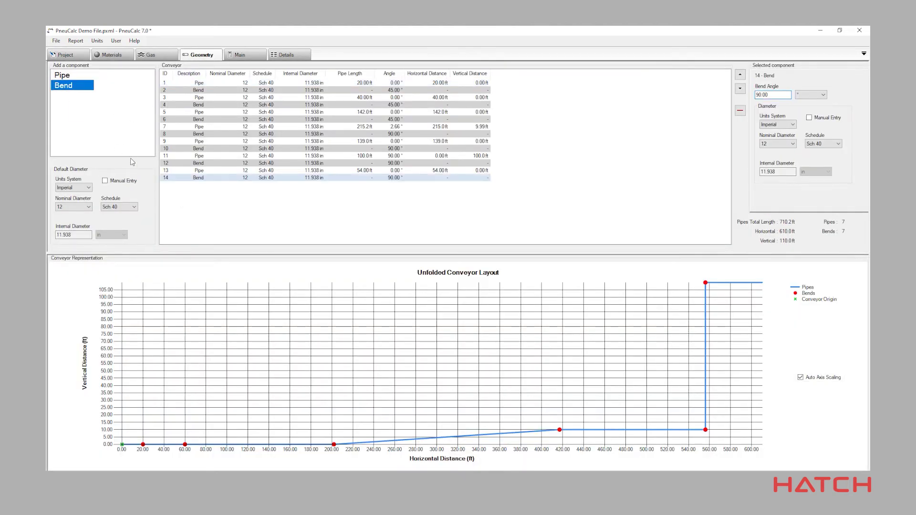
drag(65, 75, 191, 204)
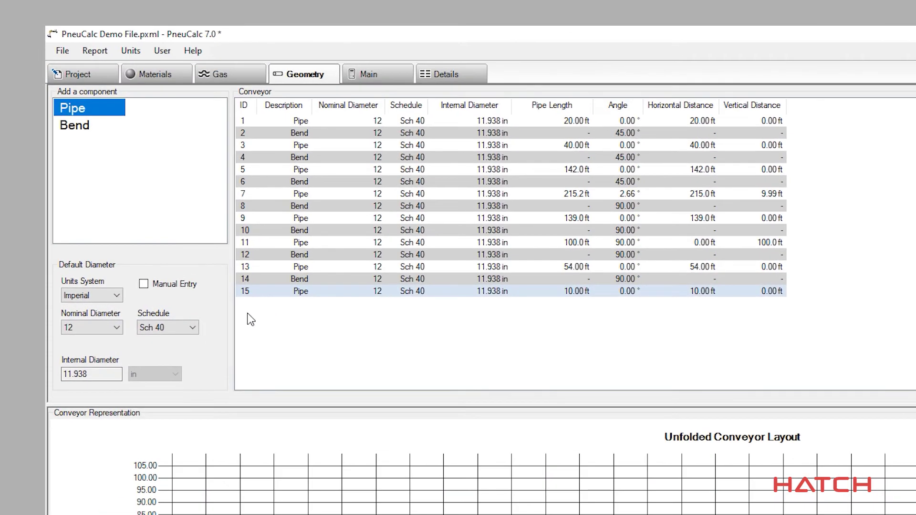
click(116, 298)
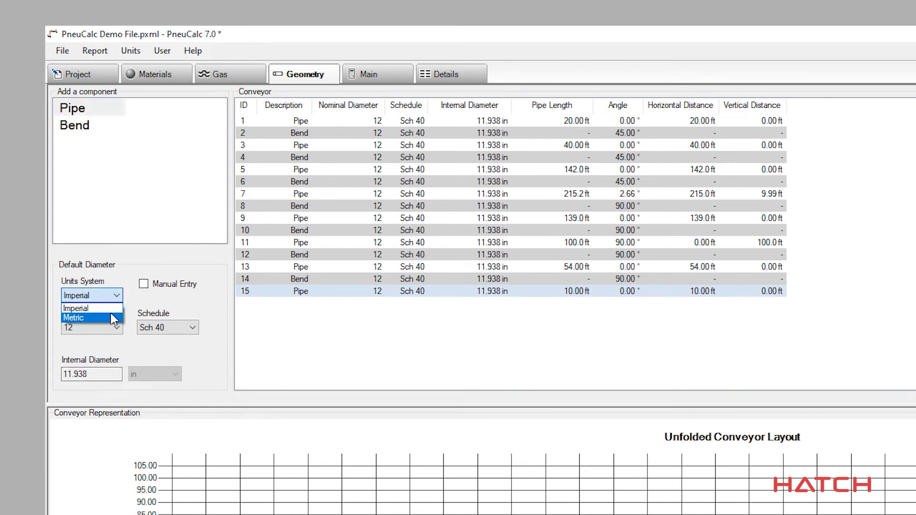
click(113, 308)
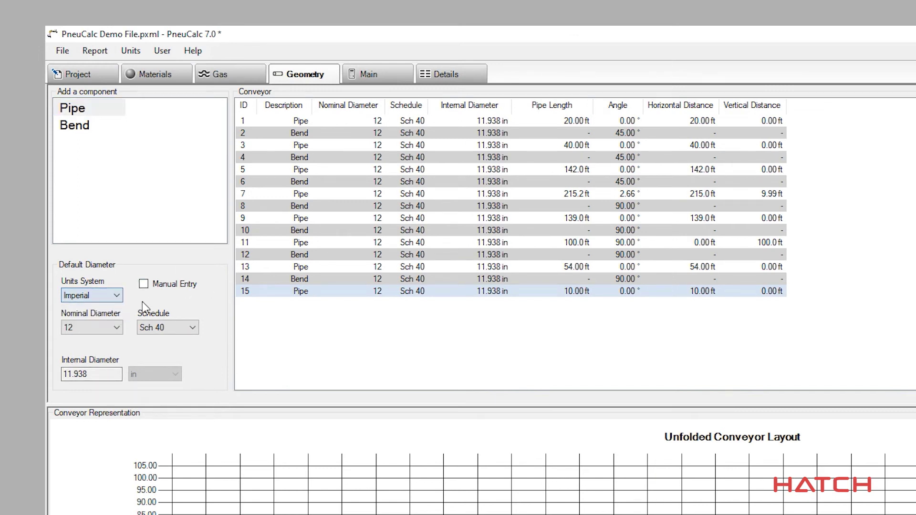
click(117, 327)
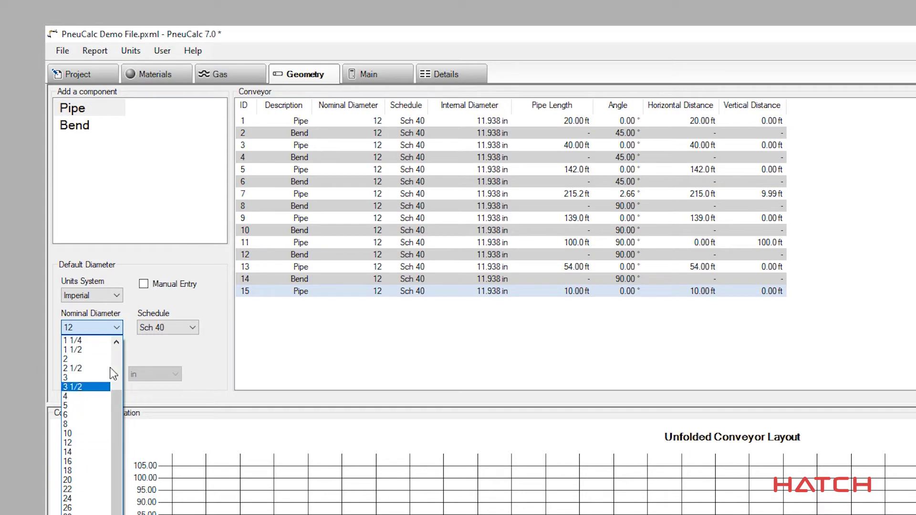
click(193, 329)
click(193, 329)
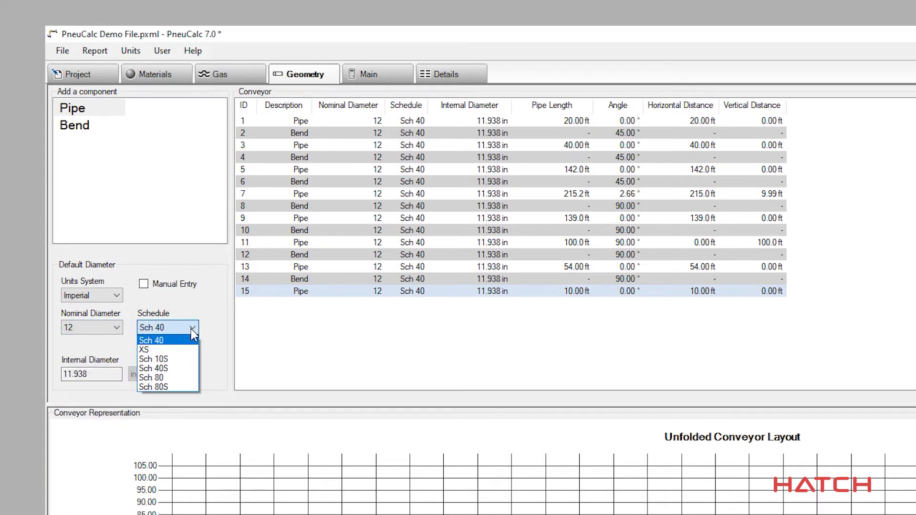
click(206, 312)
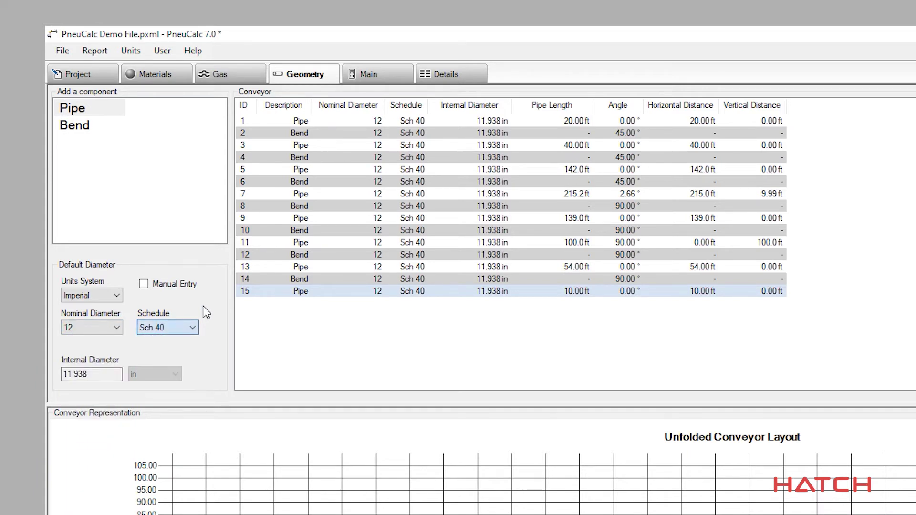
Toggle manual diameter entry on and back off, then append another bend.
click(144, 287)
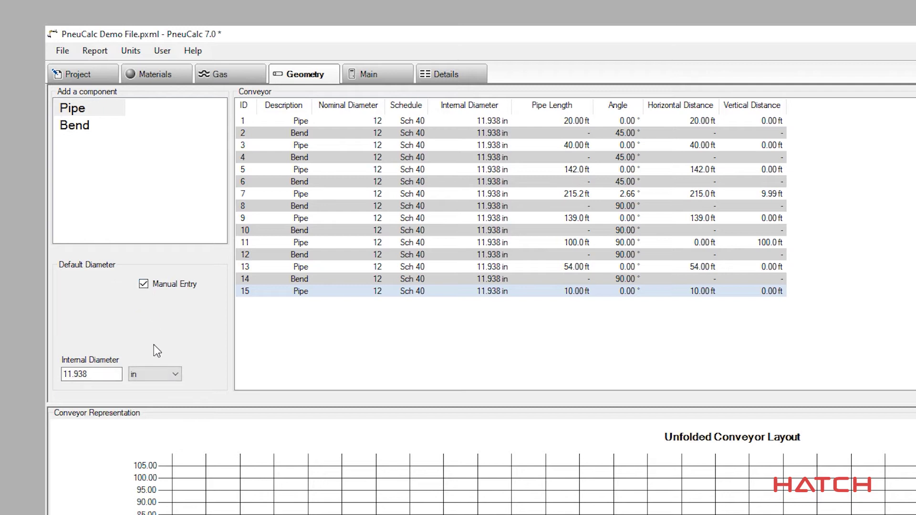
click(88, 375)
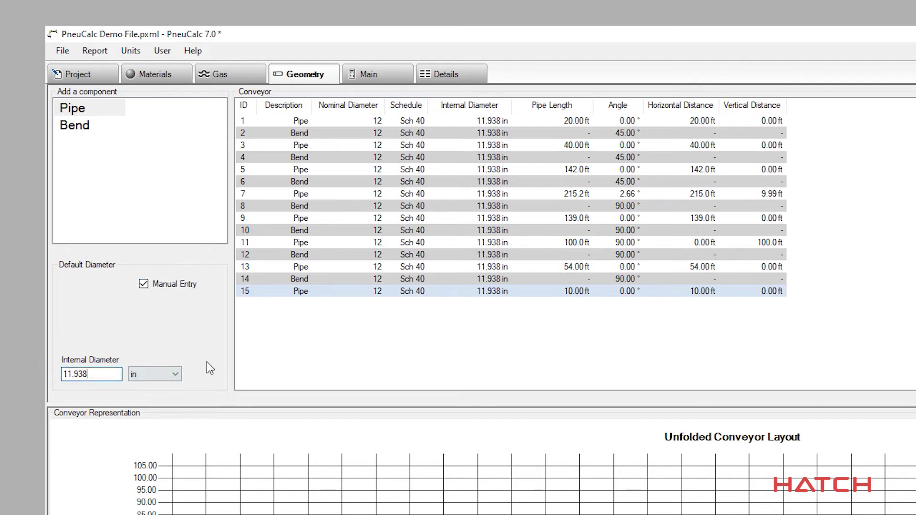
click(143, 285)
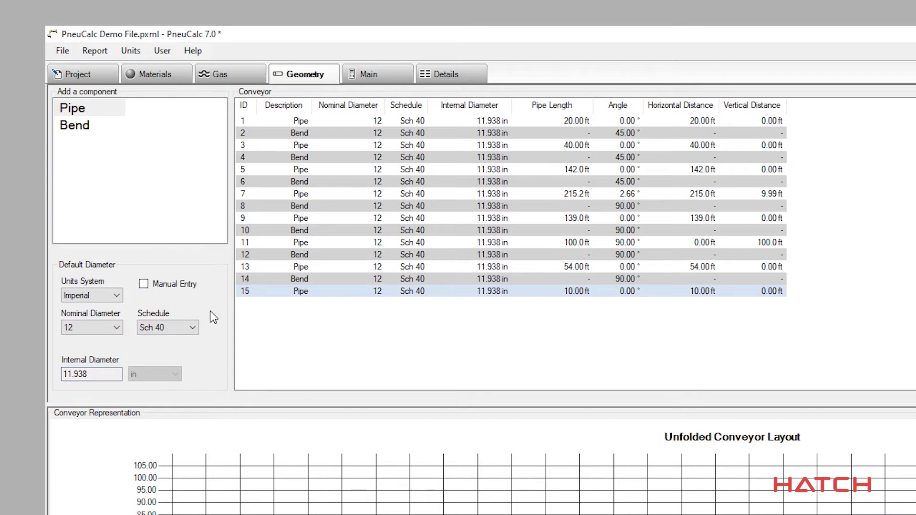
drag(82, 127, 314, 310)
Delete the extra bend 16 and change bend 14's angle to 45°, keeping 12-in diameter.
click(307, 304)
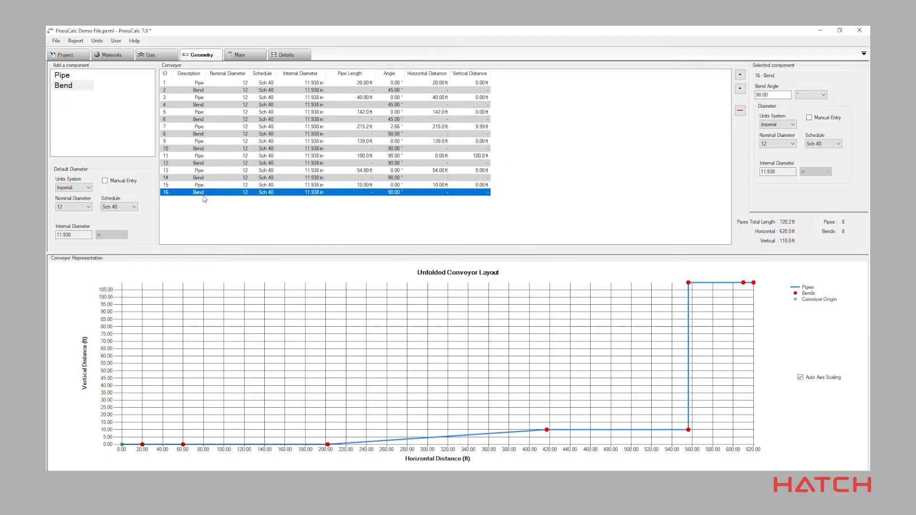
key(Delete)
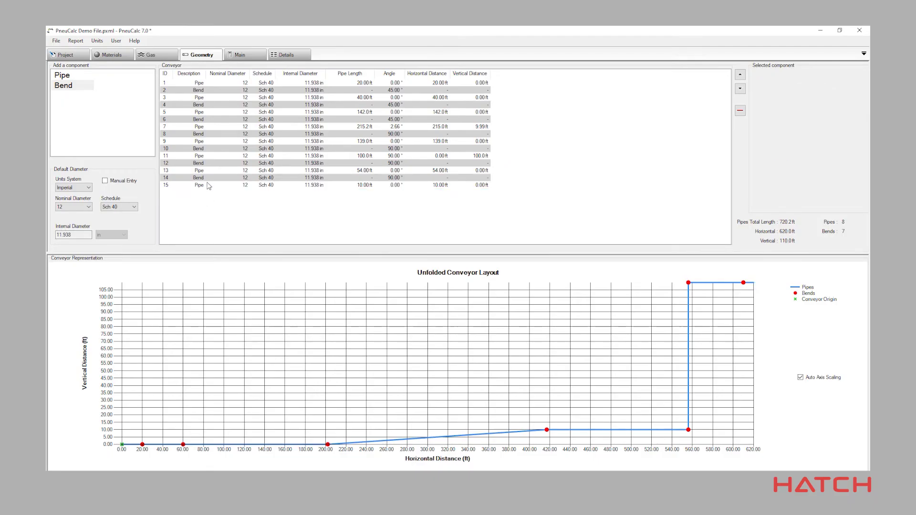
click(208, 178)
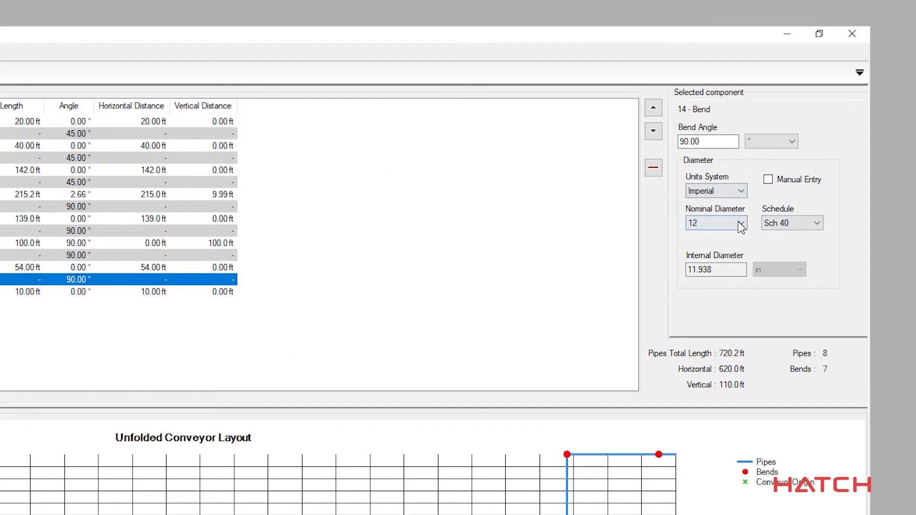
click(750, 207)
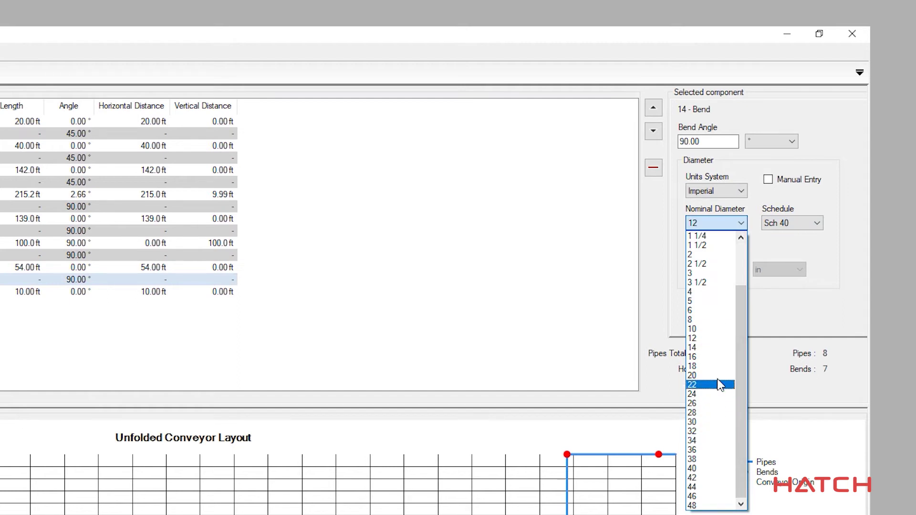
click(715, 339)
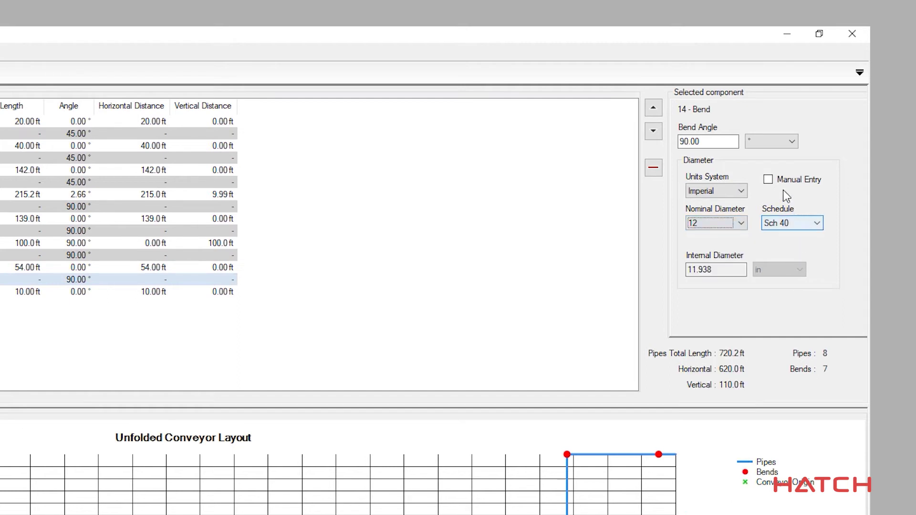
click(712, 140)
drag(712, 141, 658, 140)
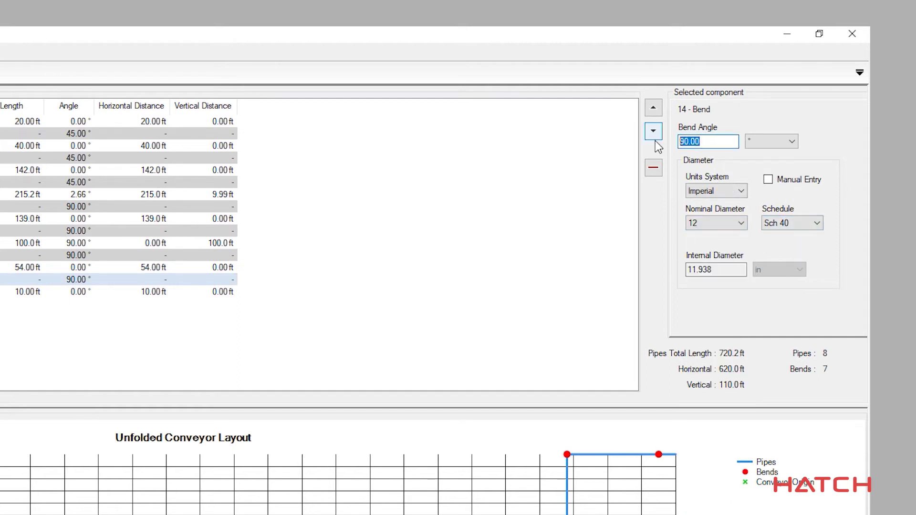
text(4)
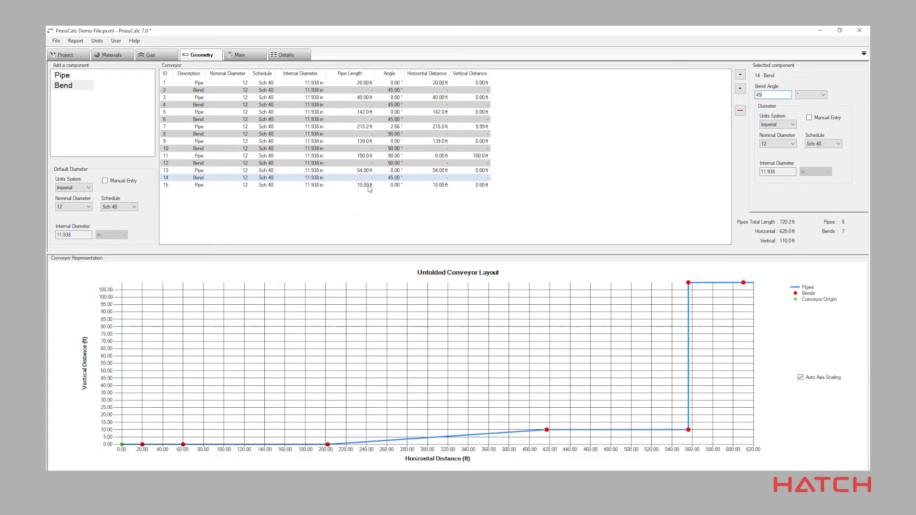
text(5)
click(370, 186)
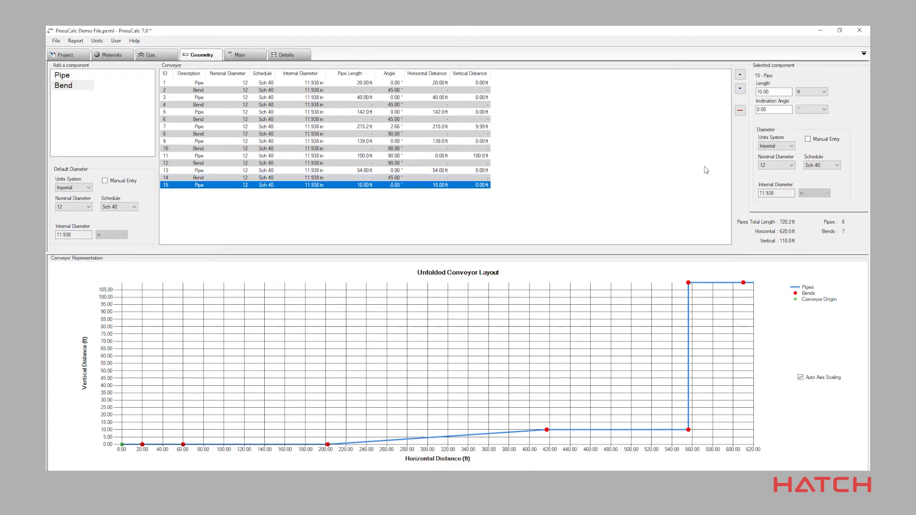
Make the final pipe 15 50 ft long at a 45° inclination.
double_click(776, 111)
text(45)
drag(777, 92, 748, 94)
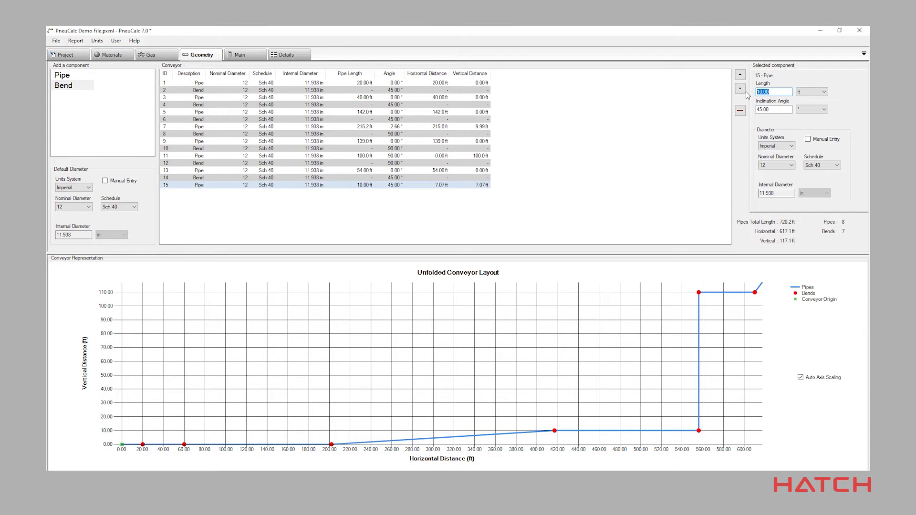
text(50)
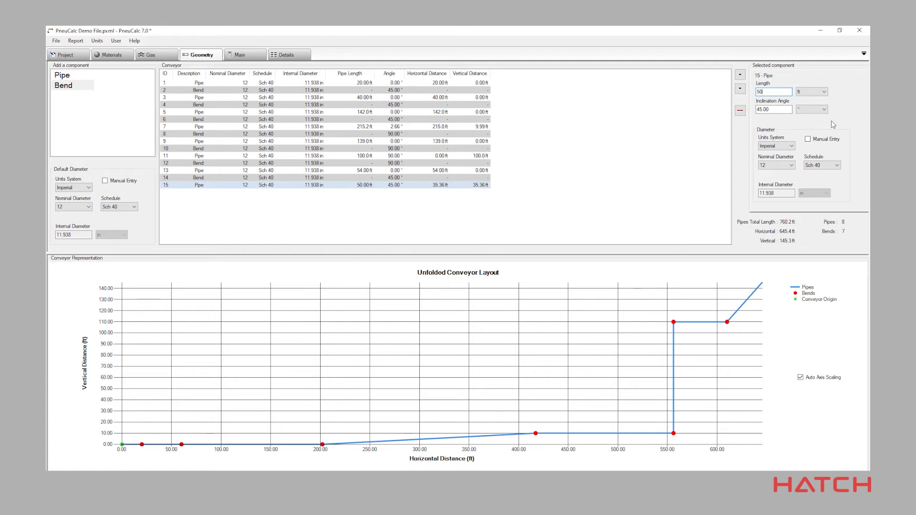
click(413, 215)
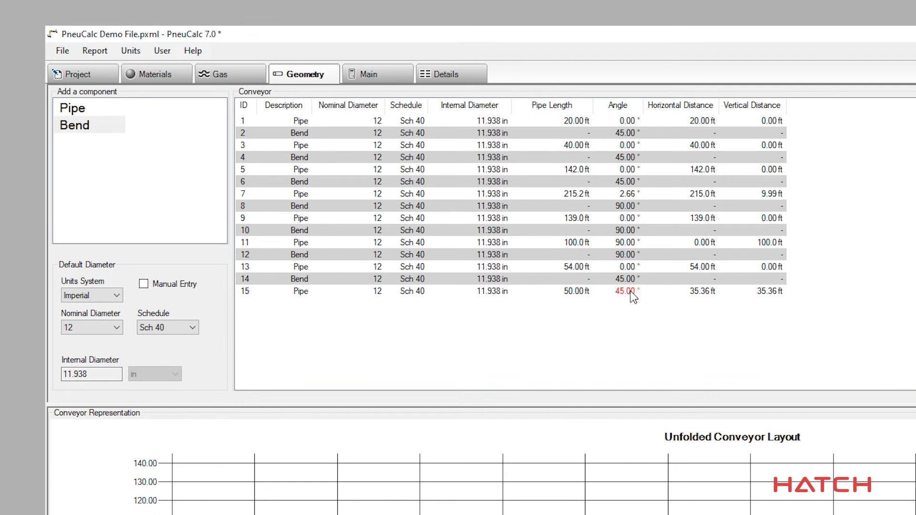
Change bend 14's angle and pipe 15's inclination from 45° to 10°.
mouse_move(632, 292)
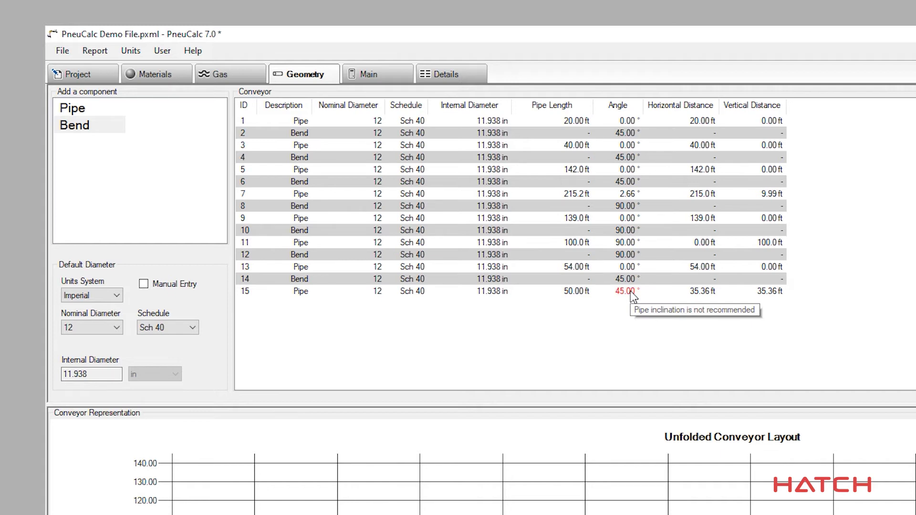
click(624, 278)
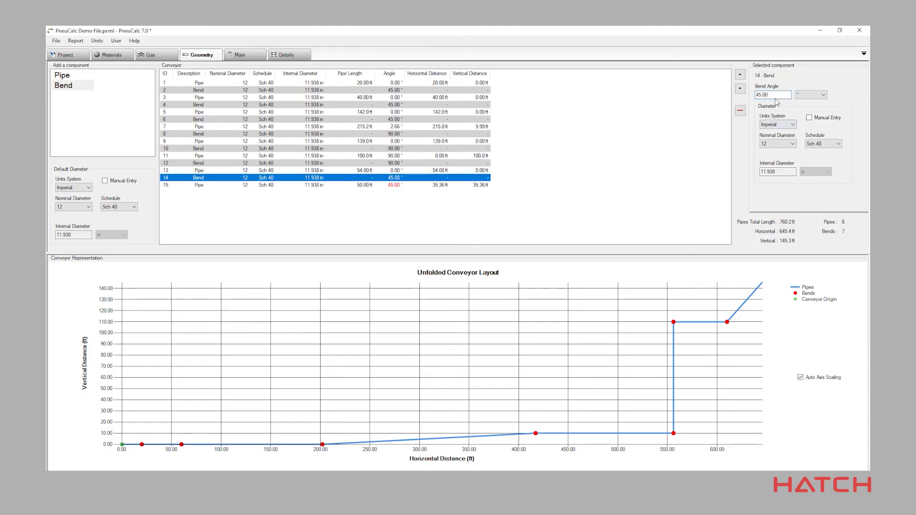
double_click(773, 94)
text(1)
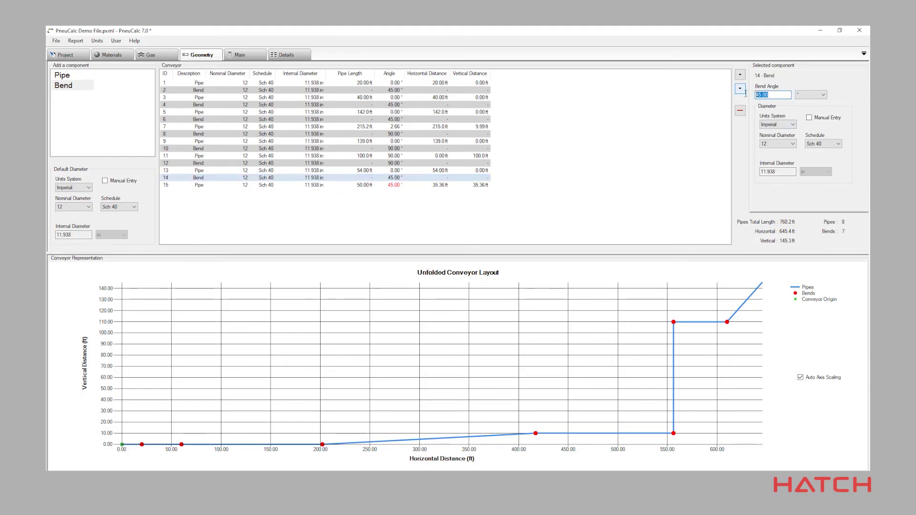
text(0)
click(389, 185)
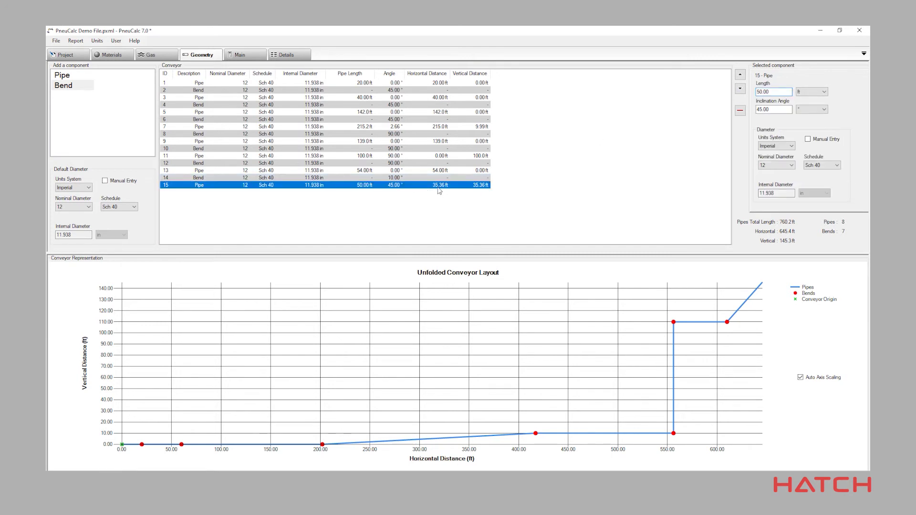
double_click(777, 109)
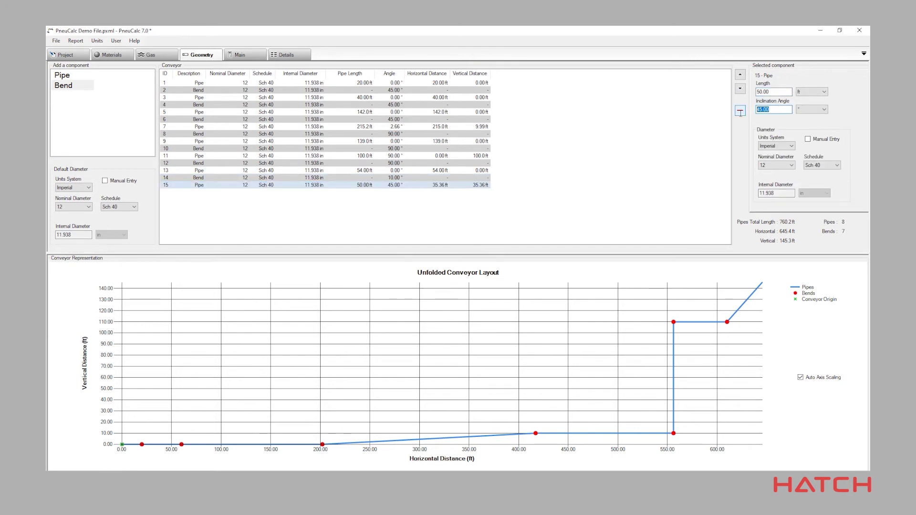
text(10)
click(479, 225)
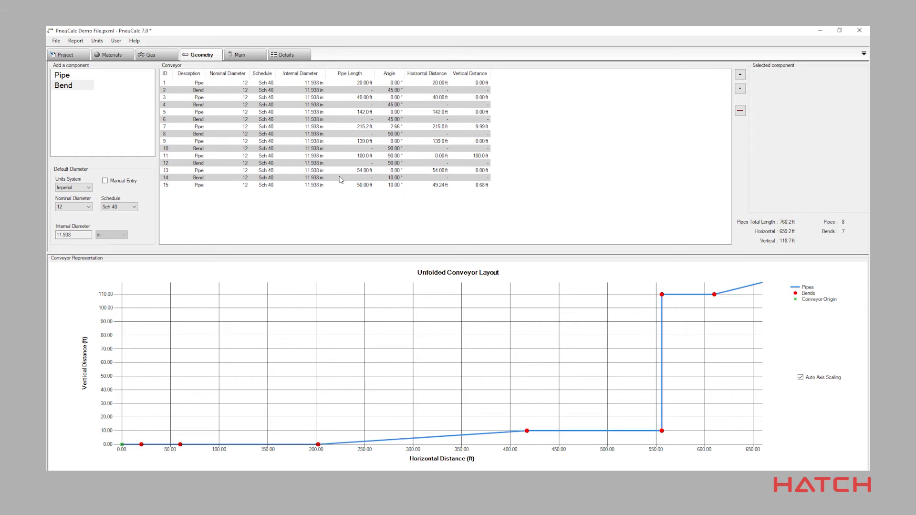
click(247, 58)
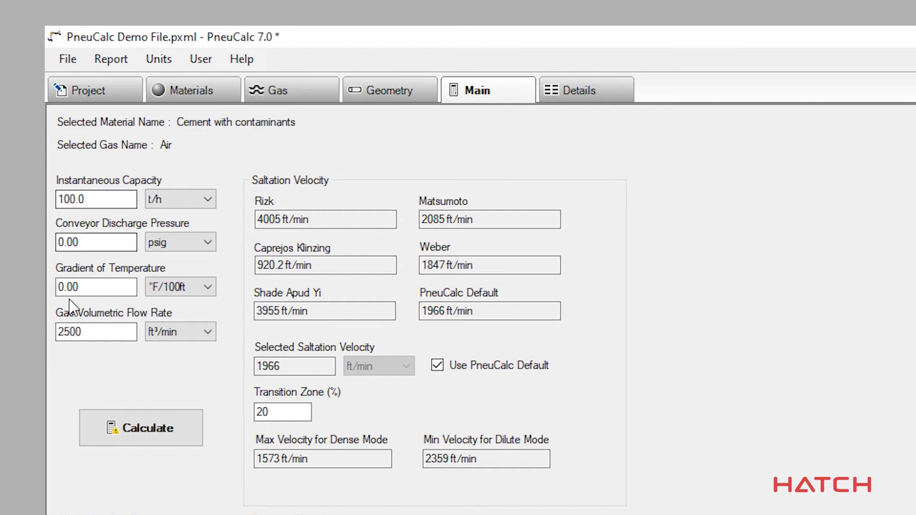
Calculate the conveyor (37.89 psig, ratio 19.60) and scroll to the Dense, Mixed and Dilute components.
click(164, 431)
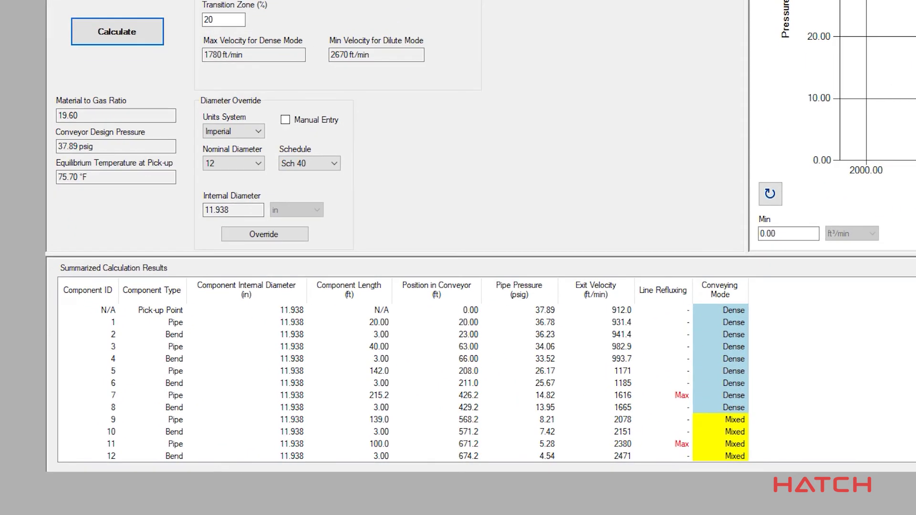
scroll(384, 410, down, 3)
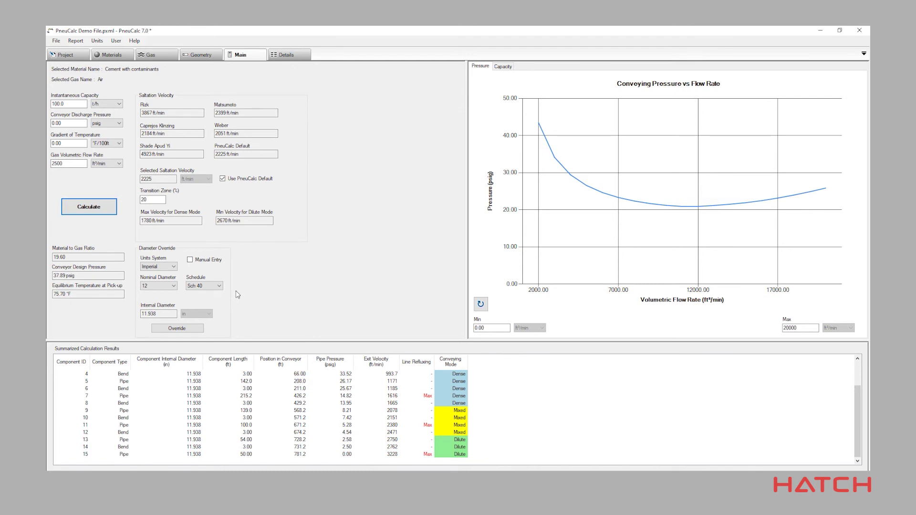
Override the nominal diameter to 18 in, recalculate, and scroll the now all-Dense results.
click(172, 287)
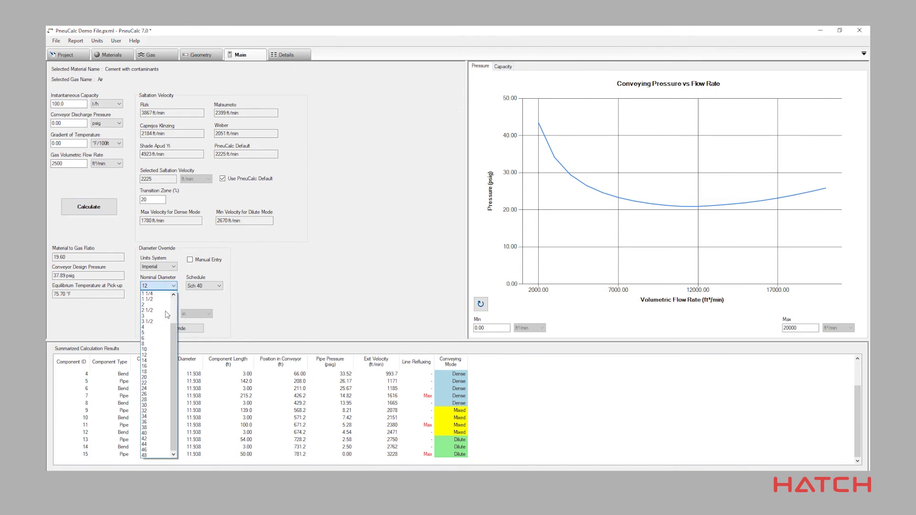
click(158, 372)
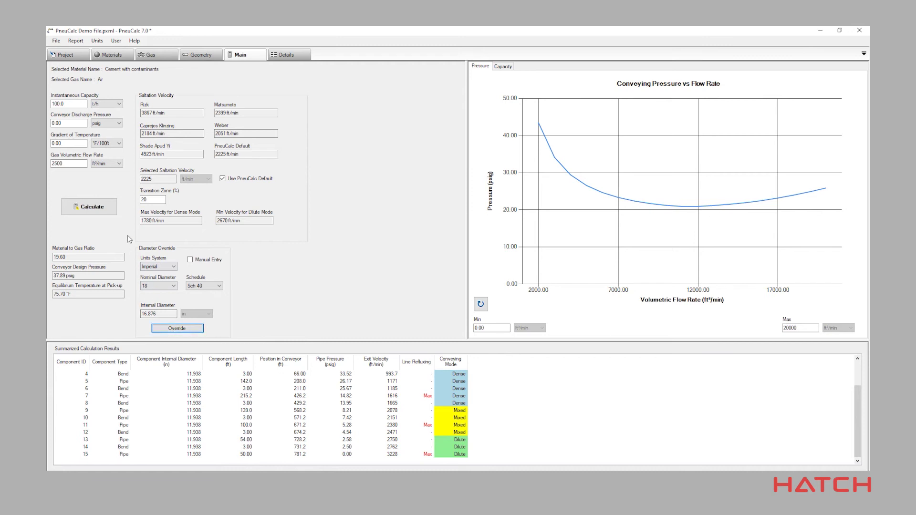
click(99, 209)
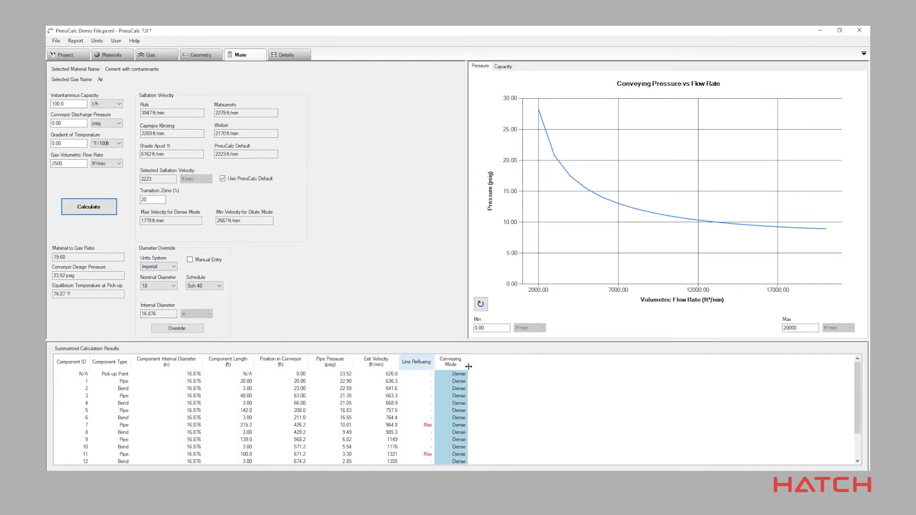
scroll(490, 398, down, 1)
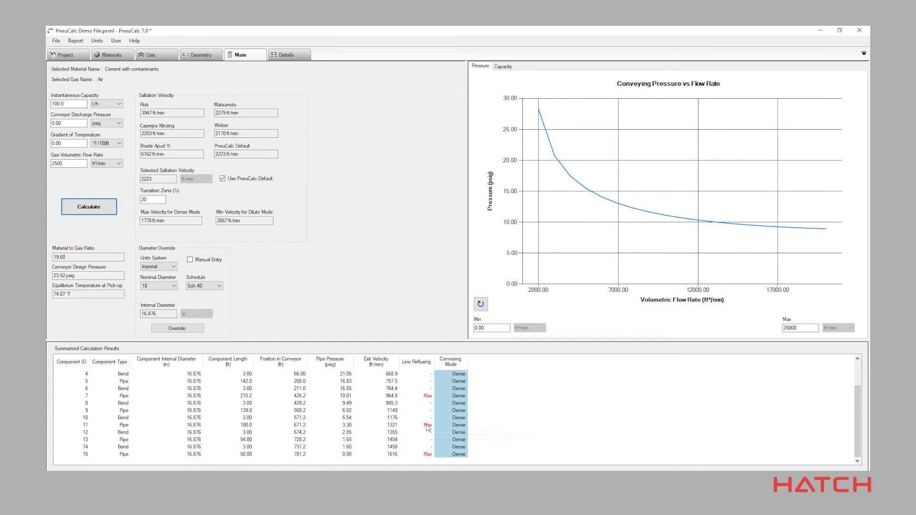
View the conveying capacity versus flow rate chart, then the per-element Details results.
mouse_move(427, 427)
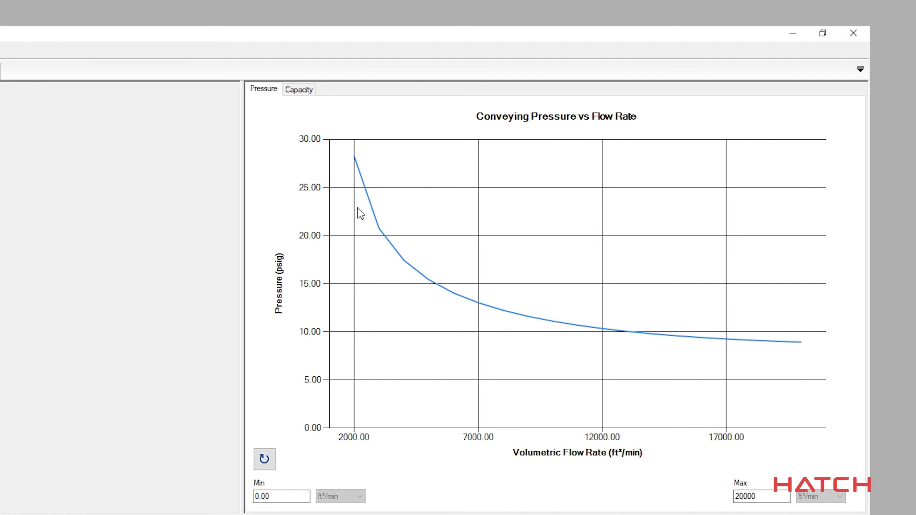
click(305, 90)
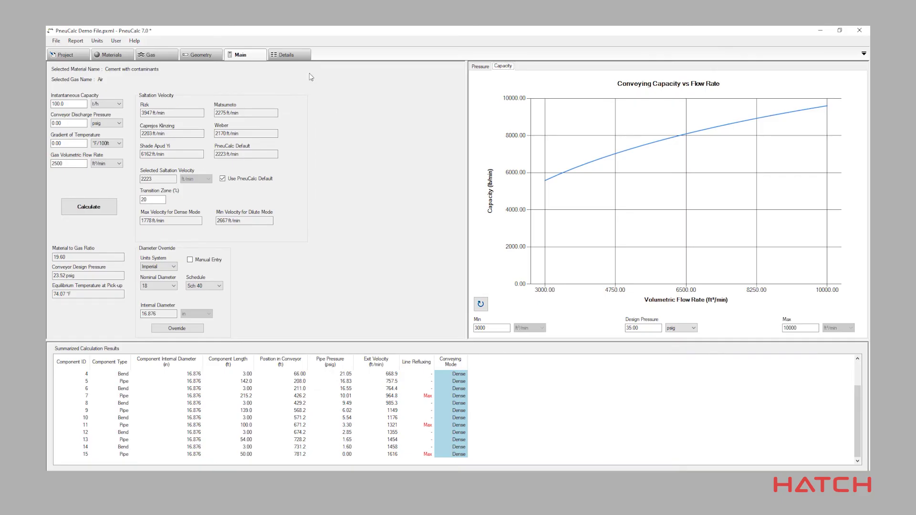
click(294, 54)
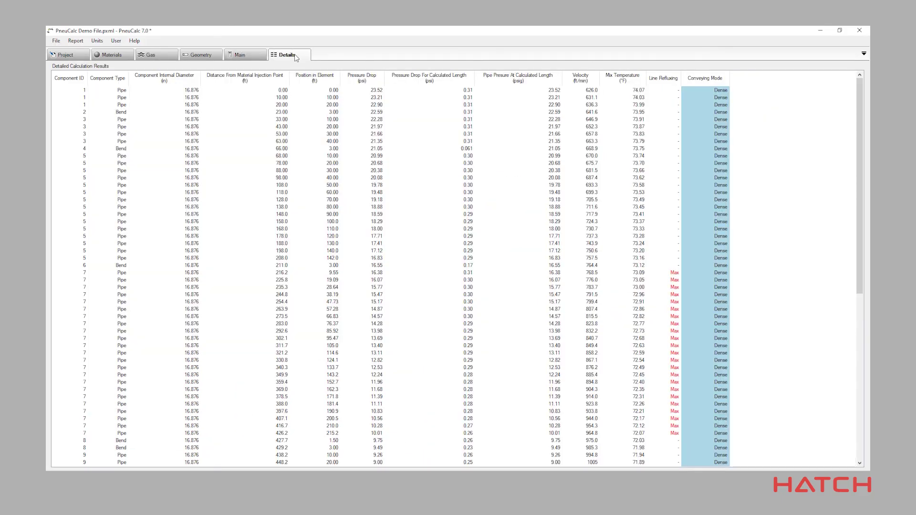
Check component 3's dense results at 33.00, 43.00 and 53.00 ft, then bring up Project Report.xlsx.
click(191, 121)
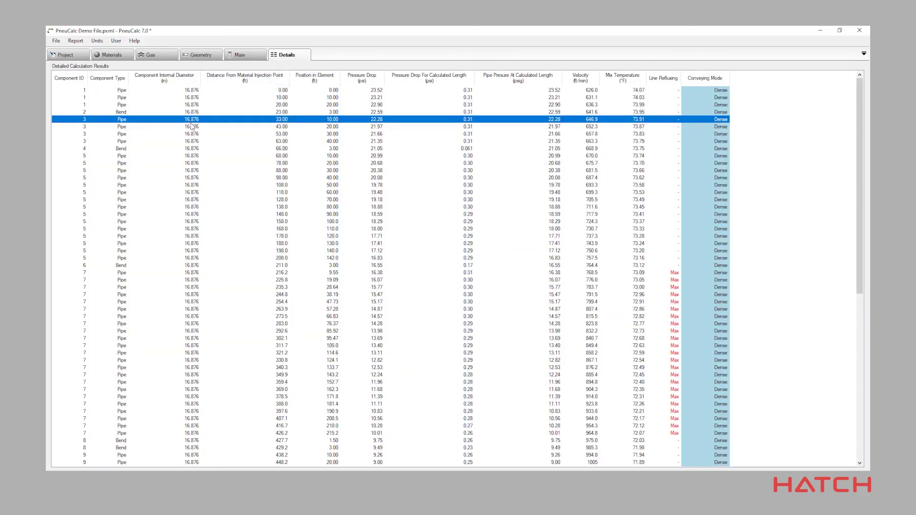
click(191, 127)
click(191, 135)
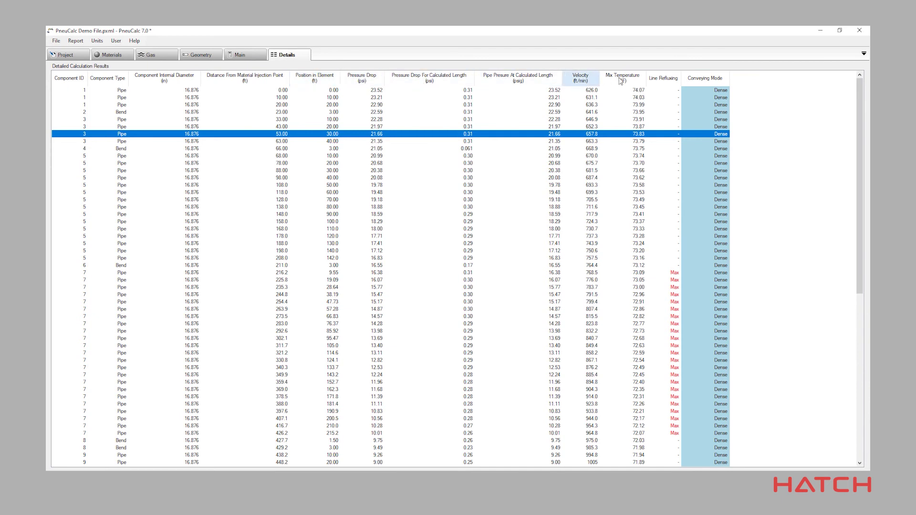
scroll(674, 258, down, 4)
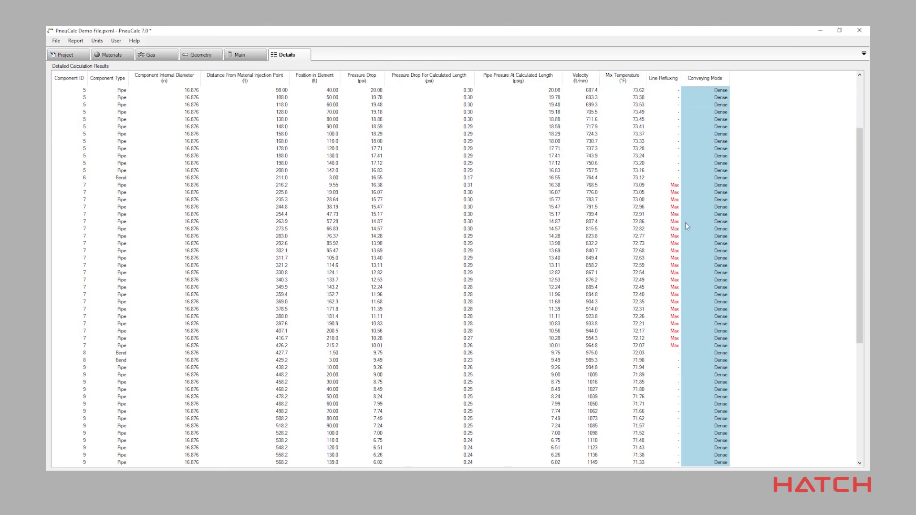
drag(863, 239, 859, 169)
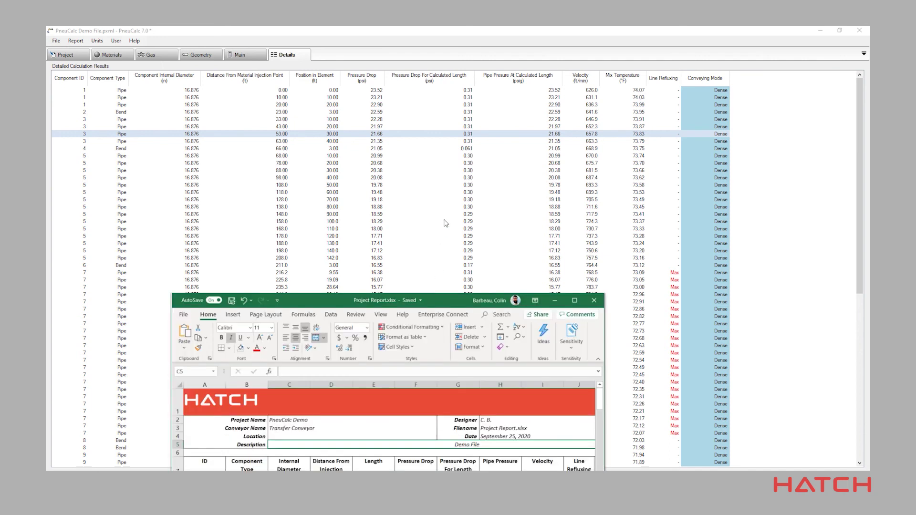
Maximize Project Report.xlsx, skim the Summary sheet, then view the Material and Gas sheet's cement and air data.
click(605, 117)
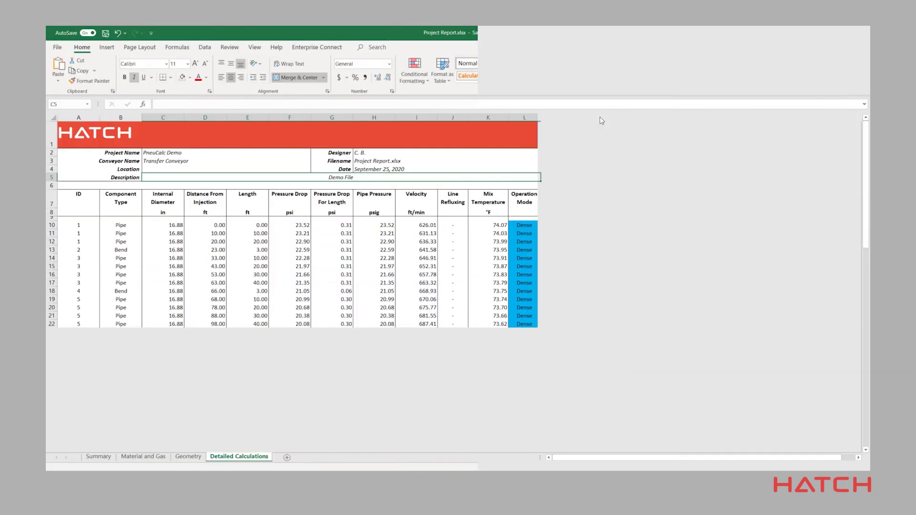
click(98, 456)
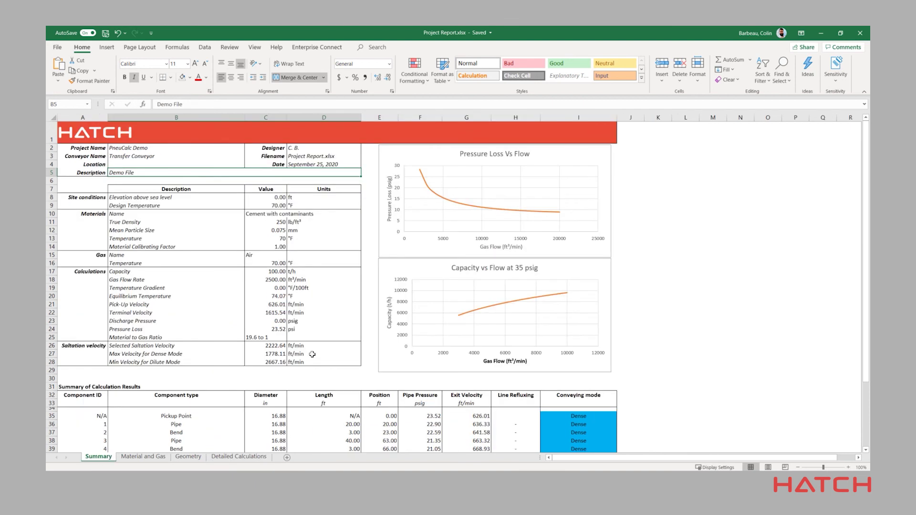
scroll(312, 353, down, 3)
scroll(312, 353, up, 3)
click(143, 458)
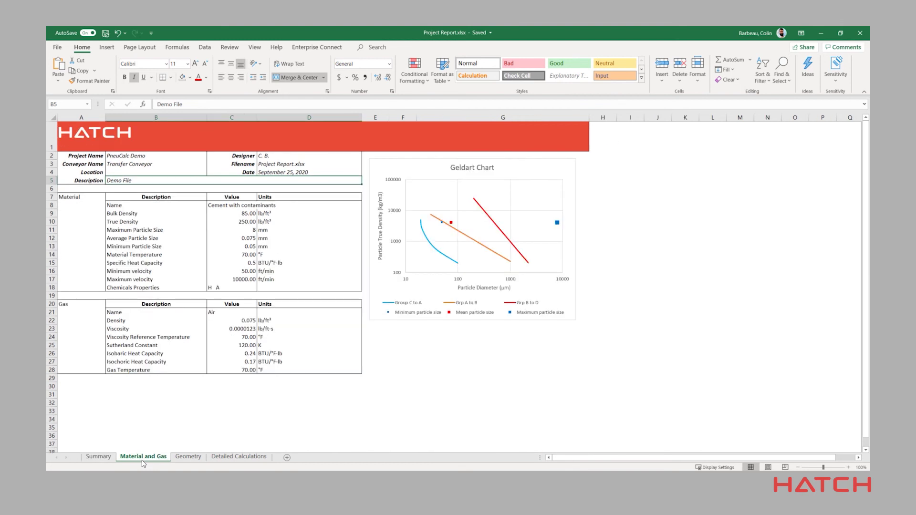